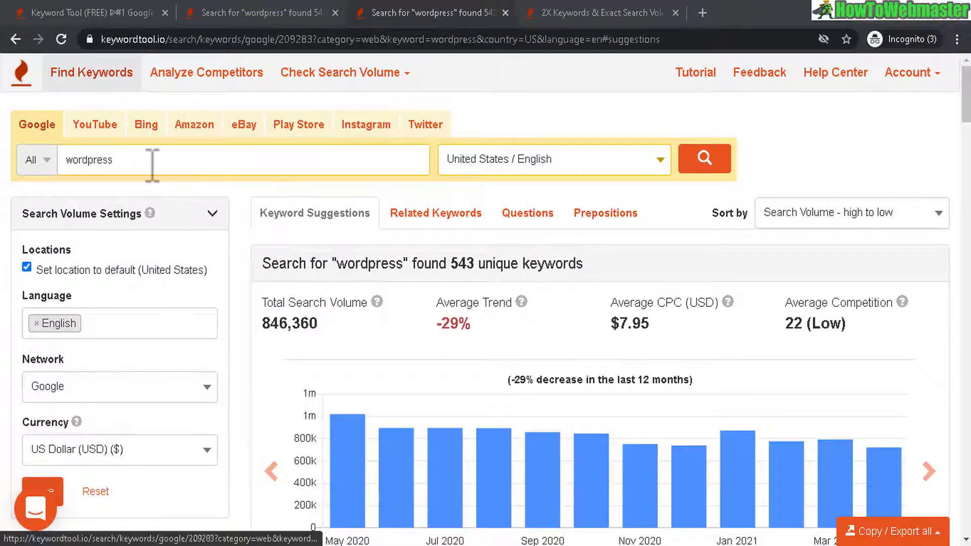
- Highlight the wordpress search term and its count of 543 Google keywords
drag(138, 159, 67, 160)
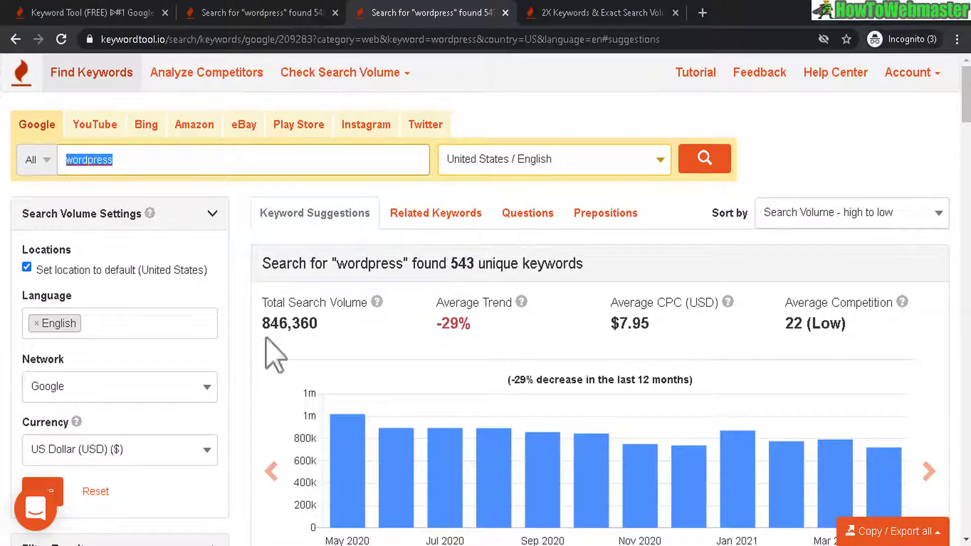
drag(447, 263, 483, 264)
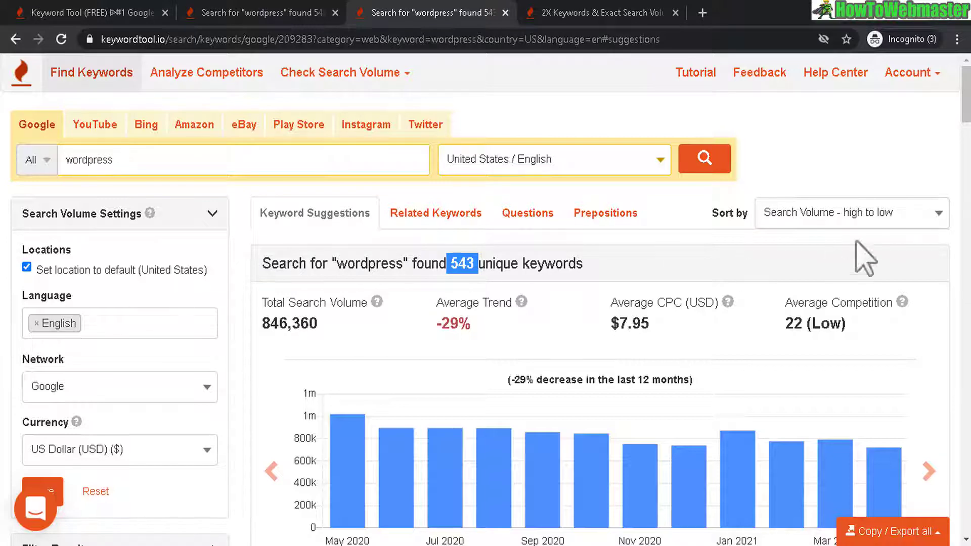
scroll(380, 194, down, 3)
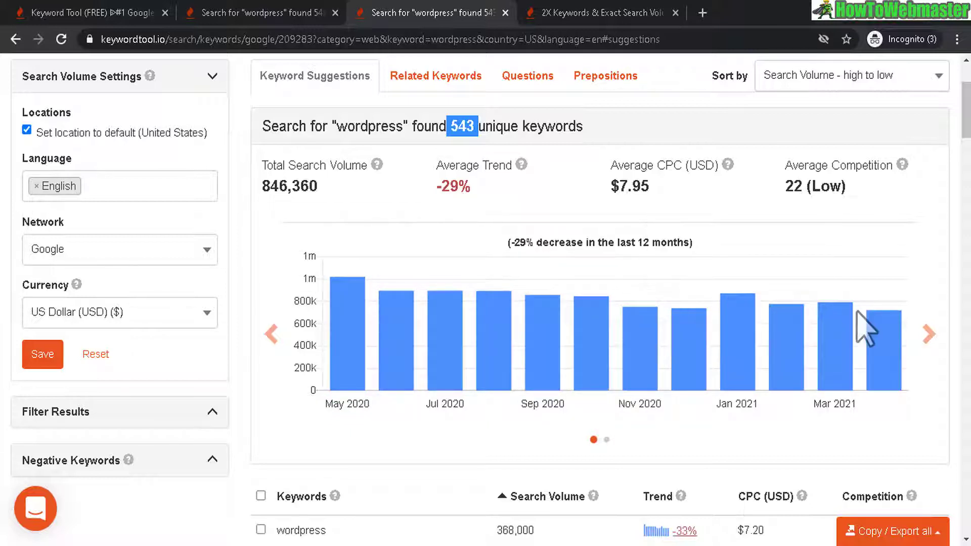
drag(967, 131, 966, 152)
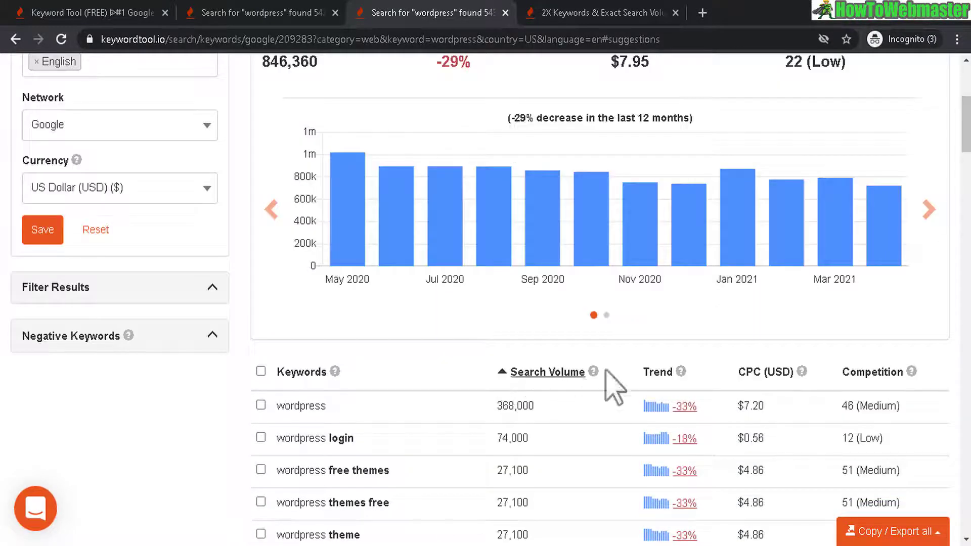
- Sort the Google results by search volume lowest then highest, and toggle wordpress's export mark
click(530, 379)
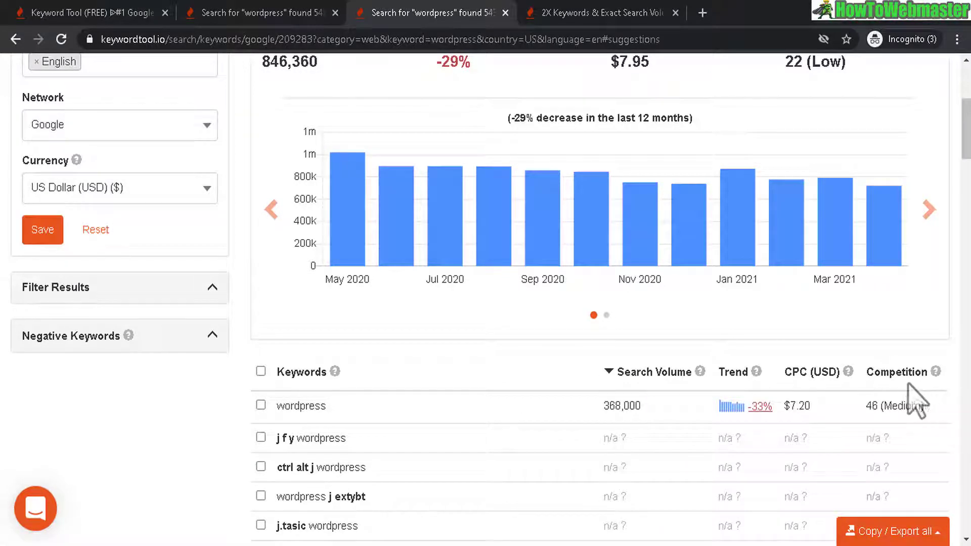
scroll(965, 152, down, 3)
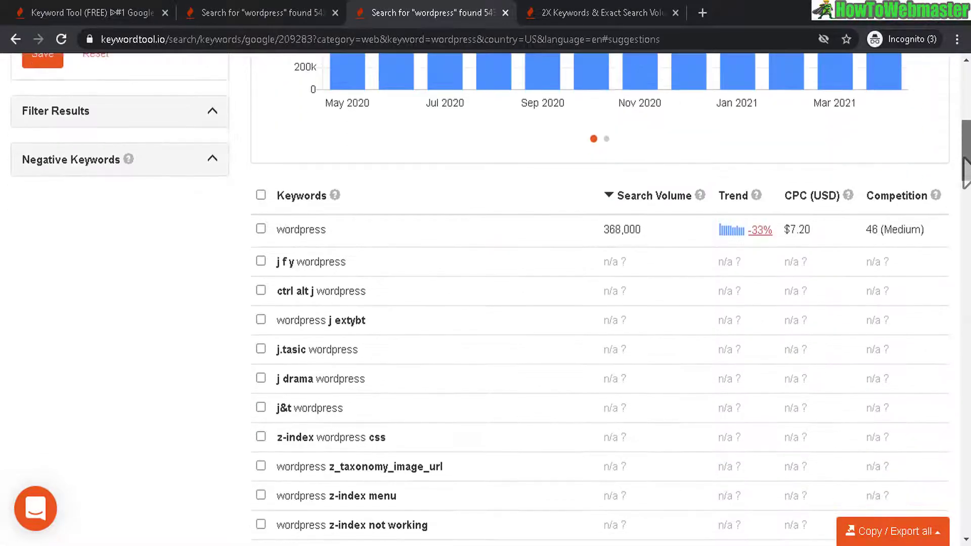
click(640, 194)
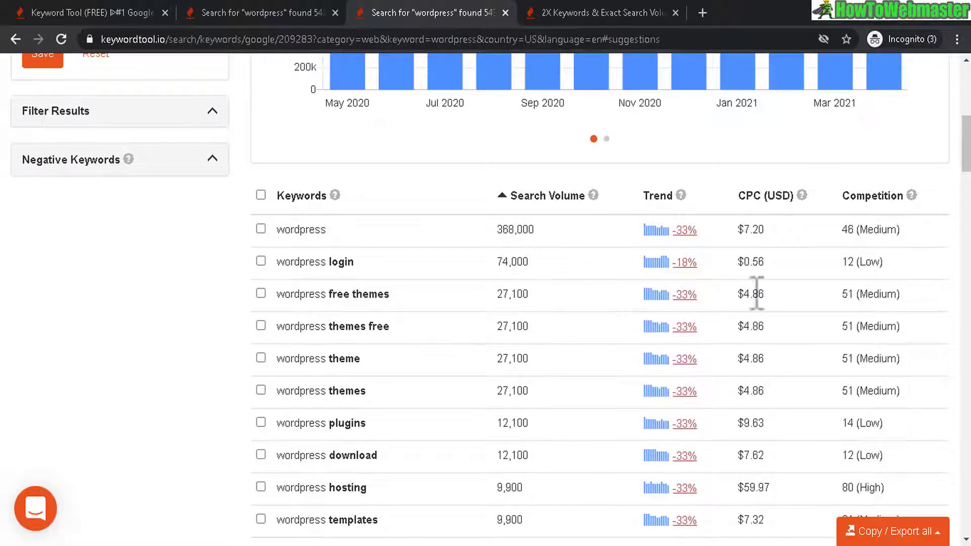
mouse_move(910, 197)
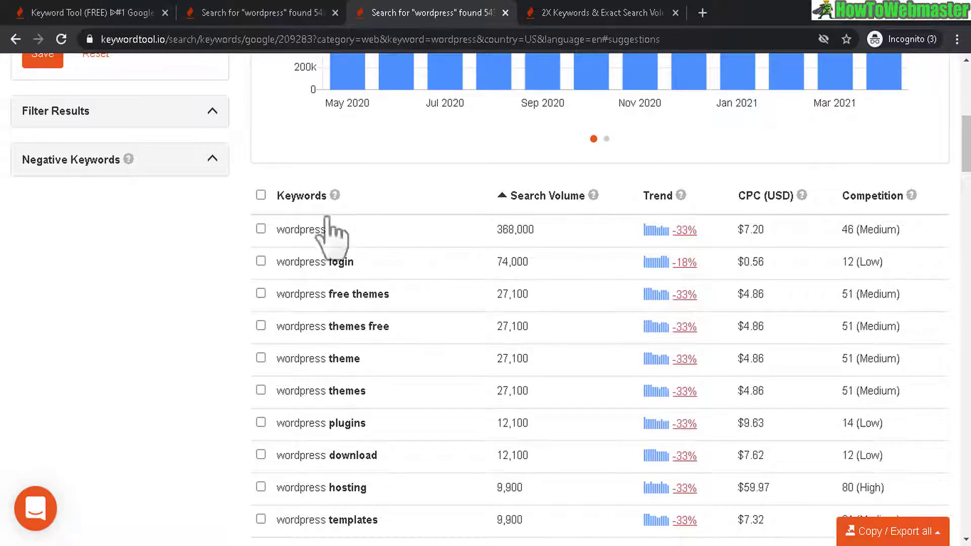
drag(331, 234, 285, 232)
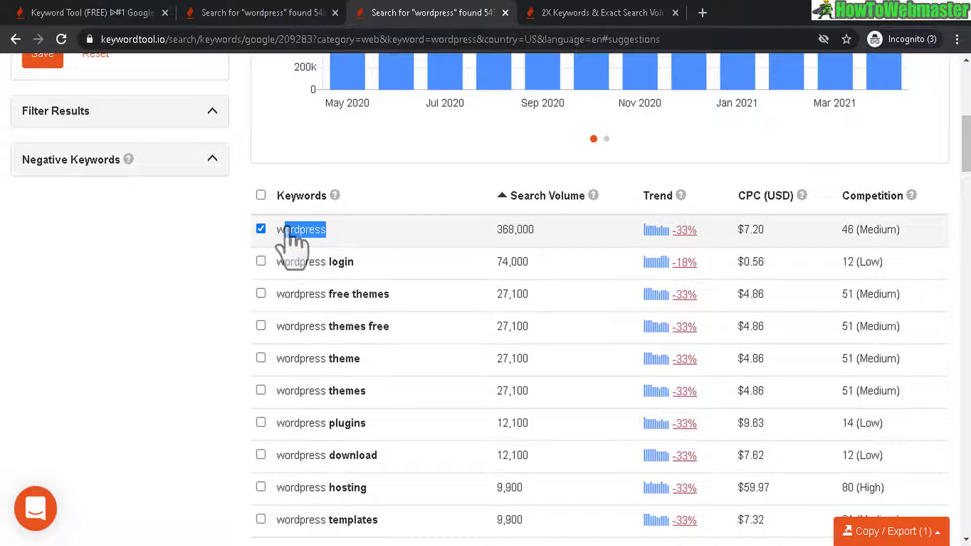
click(261, 228)
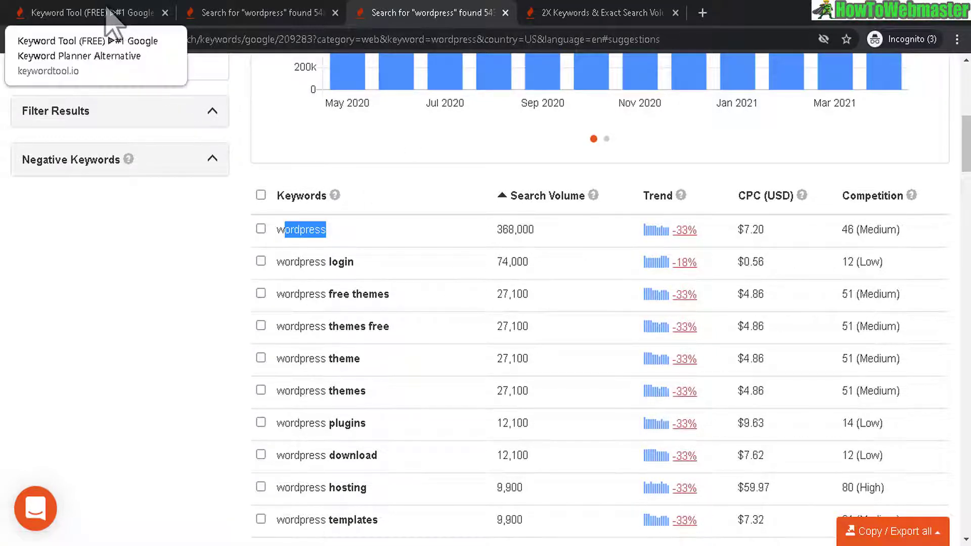
- Switch to YouTube results for wordpress and highlight the 624,810 total search volume
scroll(895, 76, up, 9)
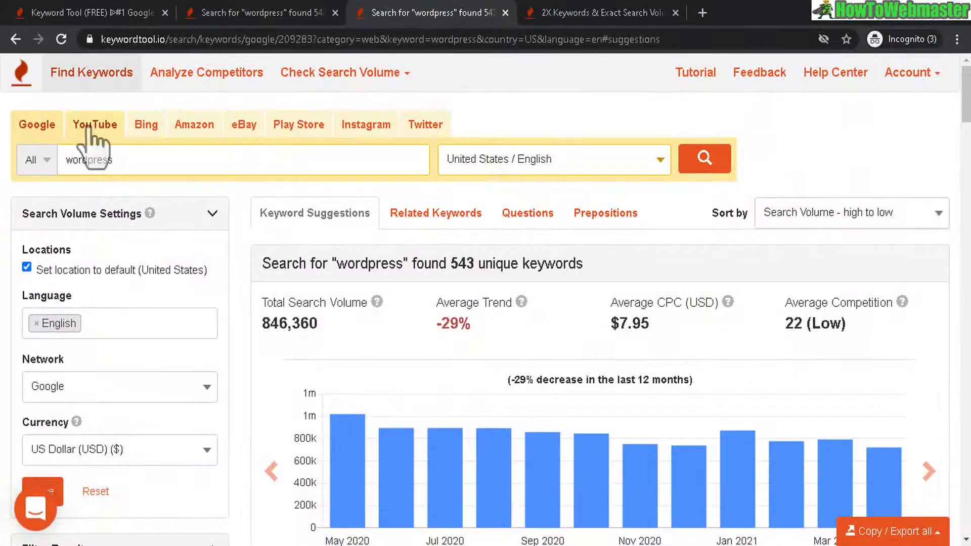
click(88, 128)
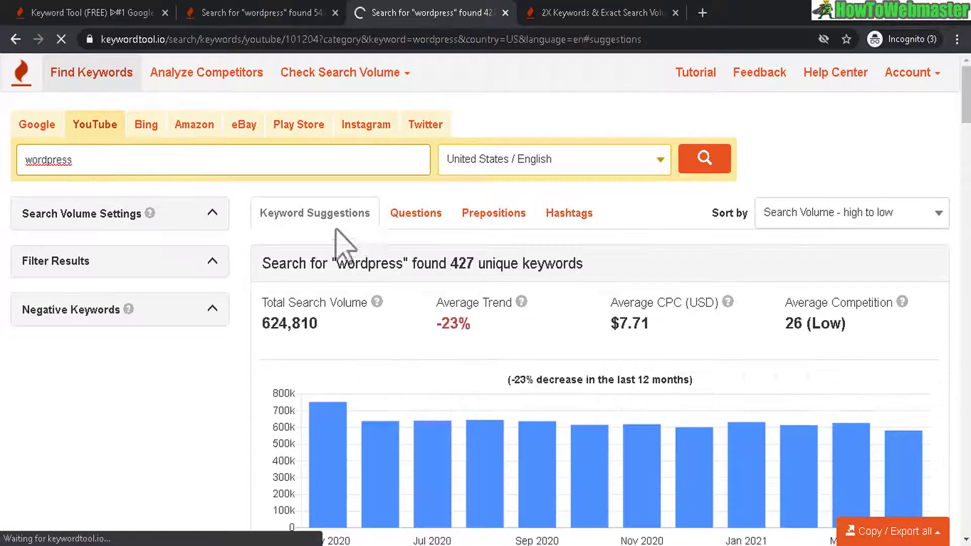
double_click(326, 323)
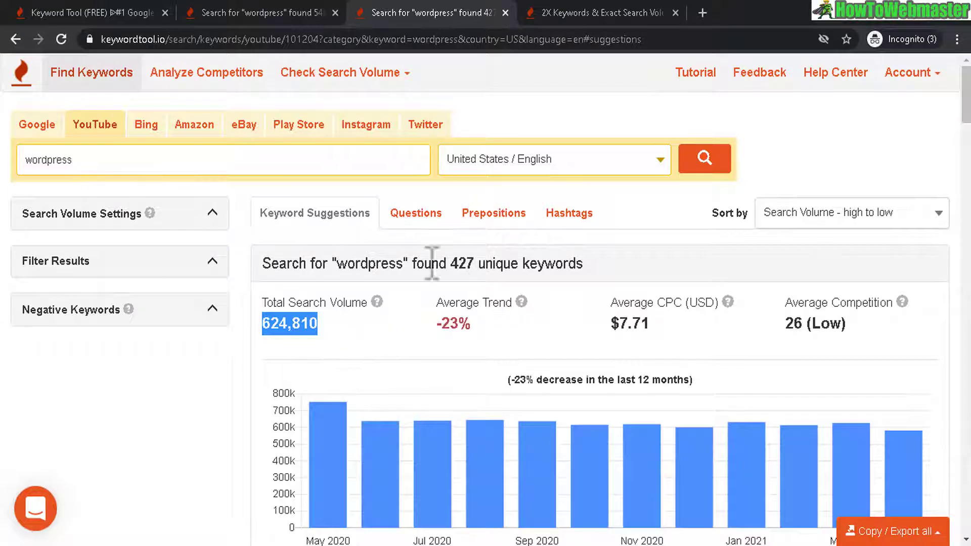
scroll(298, 223, down, 4)
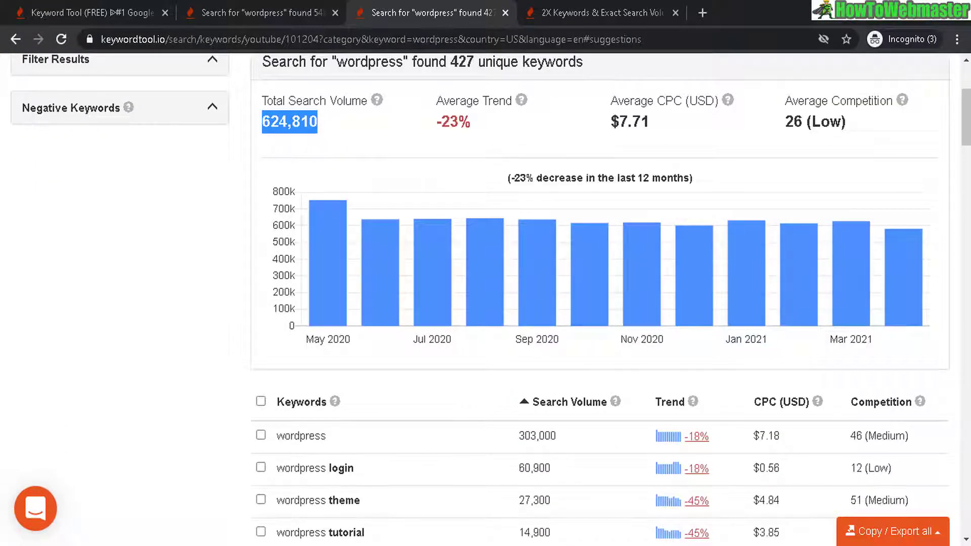
scroll(499, 248, down, 3)
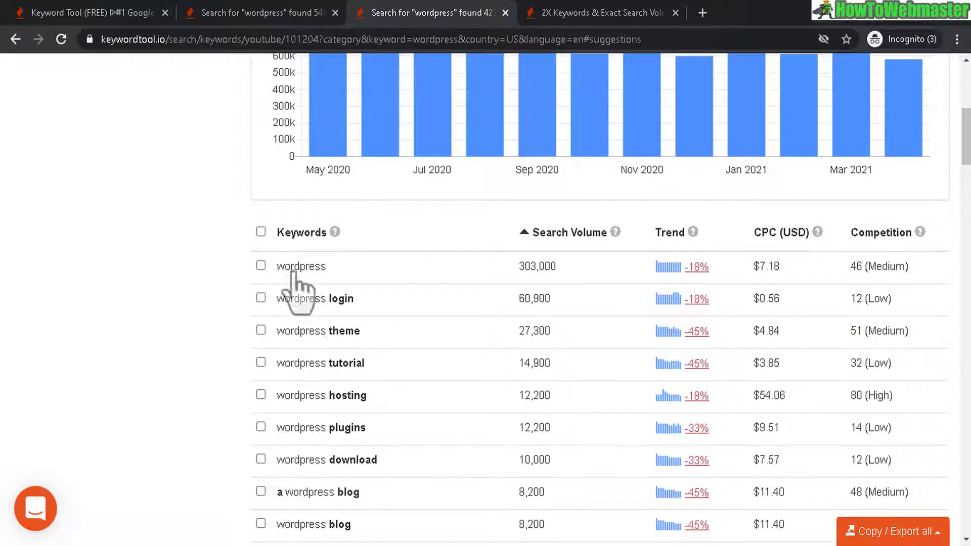
scroll(162, 119, up, 7)
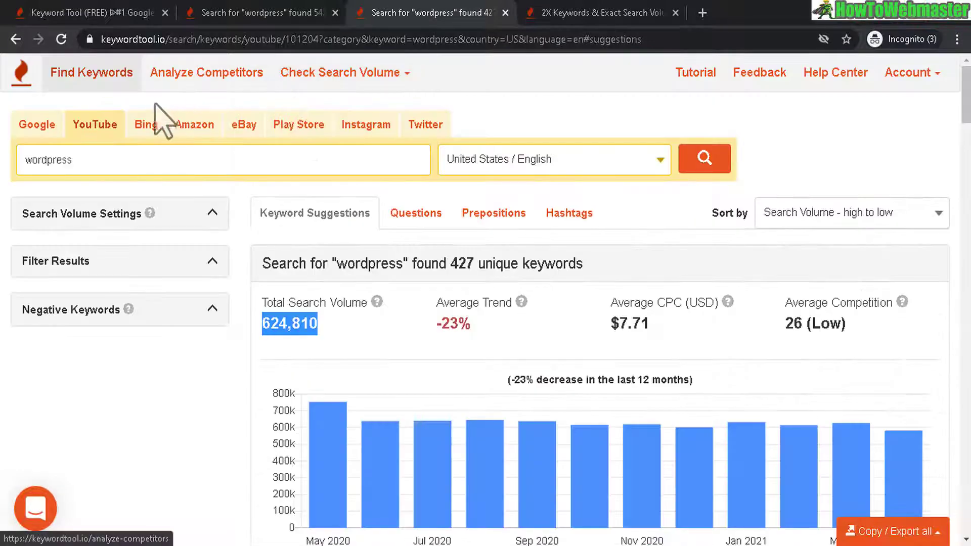
- Search Amazon keyword suggestions for 'massage chair'
click(190, 125)
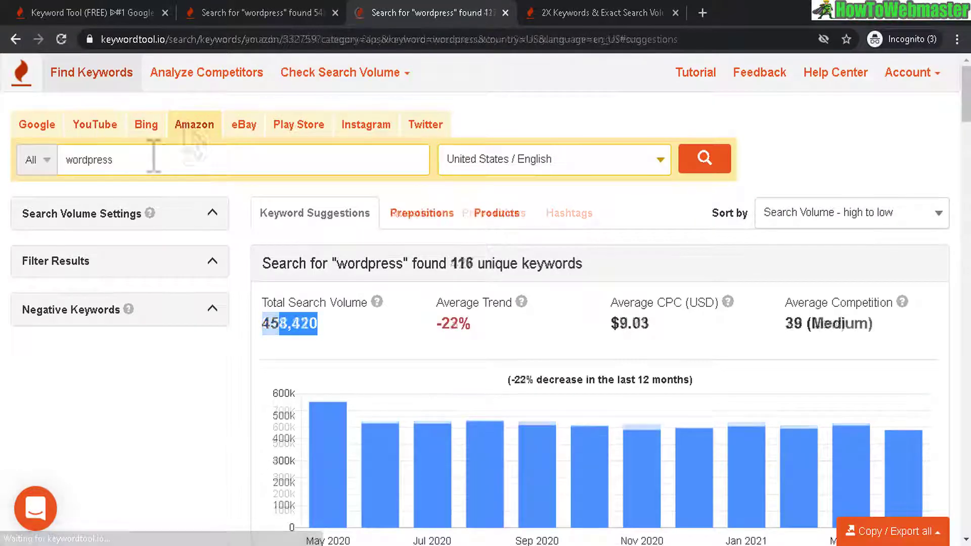
drag(152, 158, 84, 157)
text(massage chair)
click(705, 158)
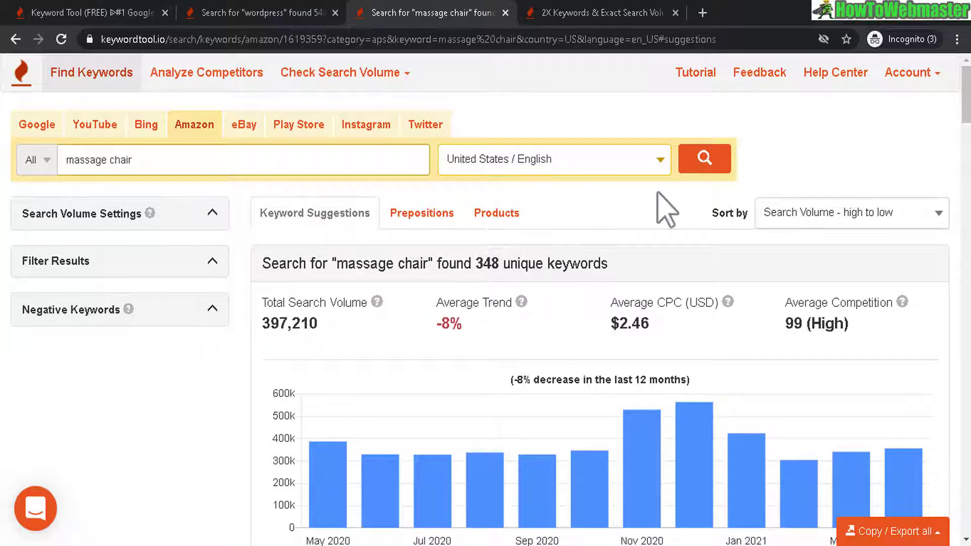
- Scroll the Amazon massage chair results and highlight the 56 (Medium) competition score
scroll(918, 160, down, 5)
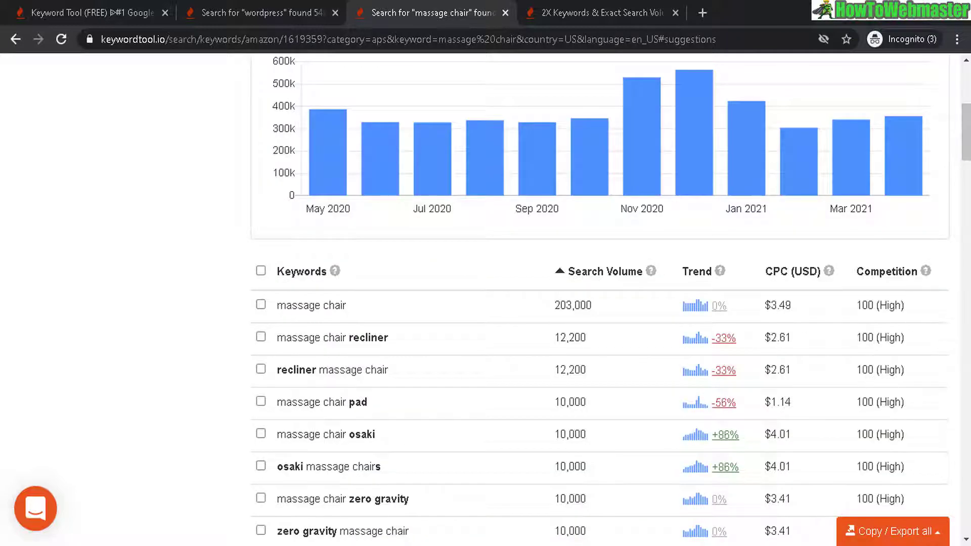
scroll(600, 298, down, 5)
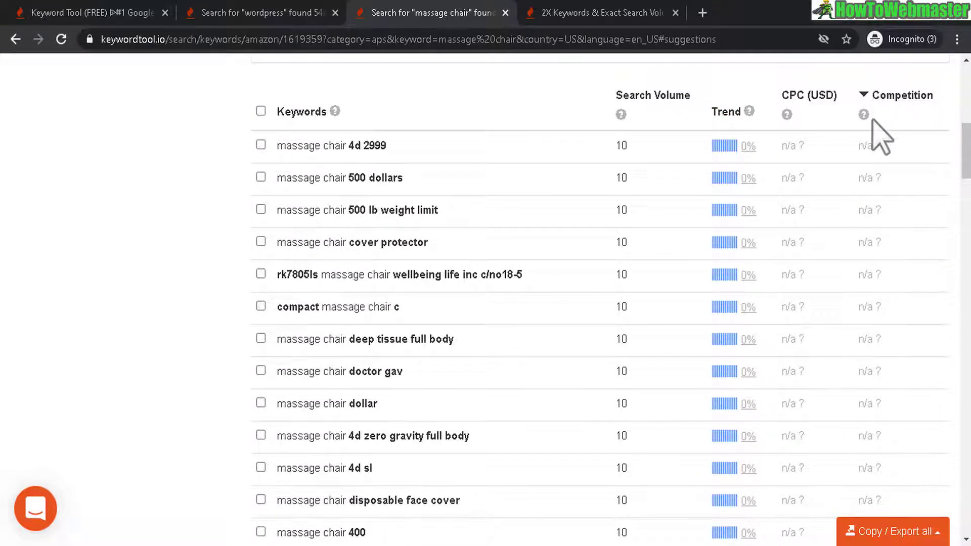
drag(966, 152, 967, 380)
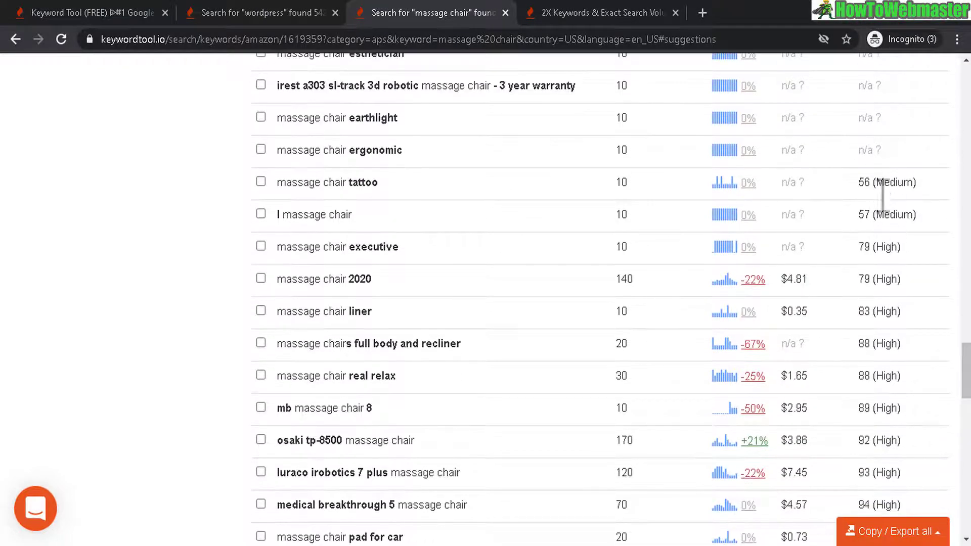
drag(856, 183, 917, 183)
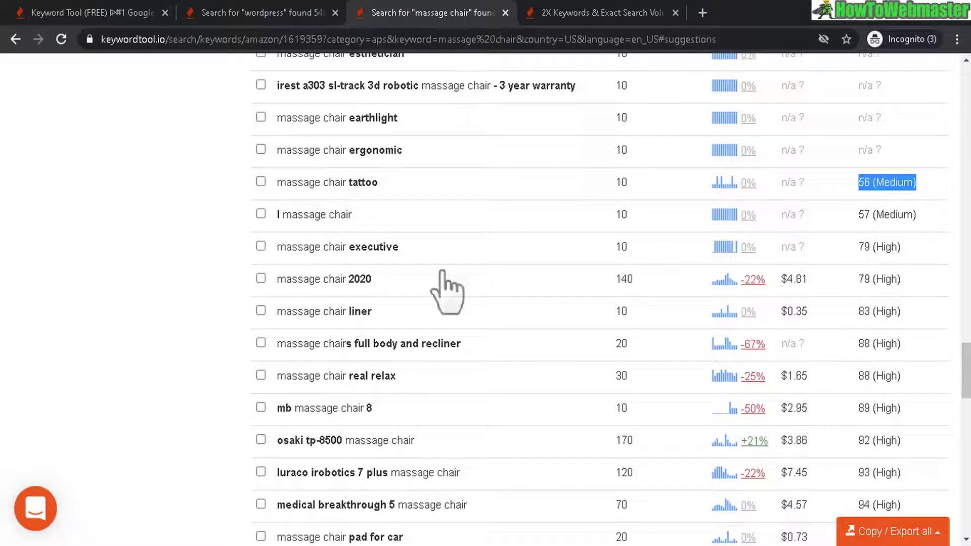
scroll(600, 299, down, 15)
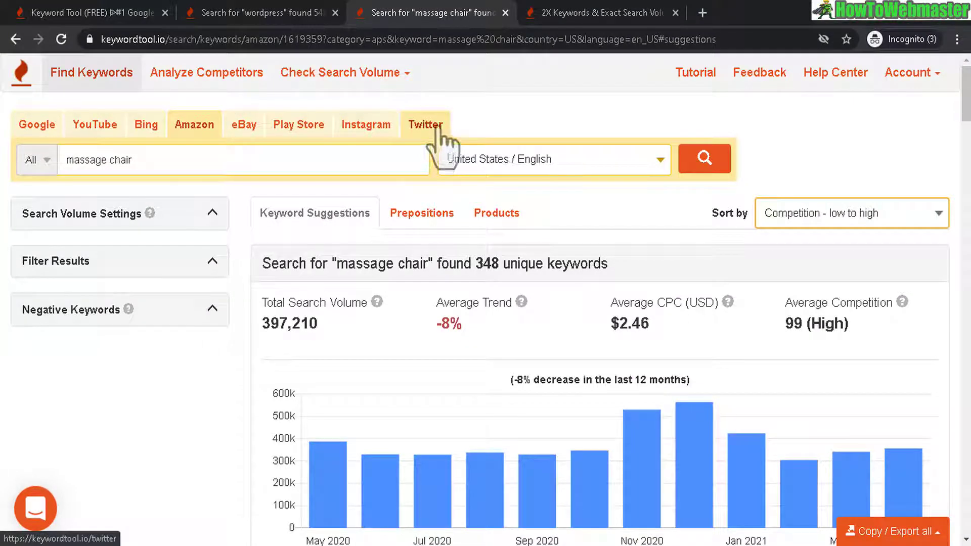
- Switch the massage chair results to Instagram, then to Twitter
click(365, 127)
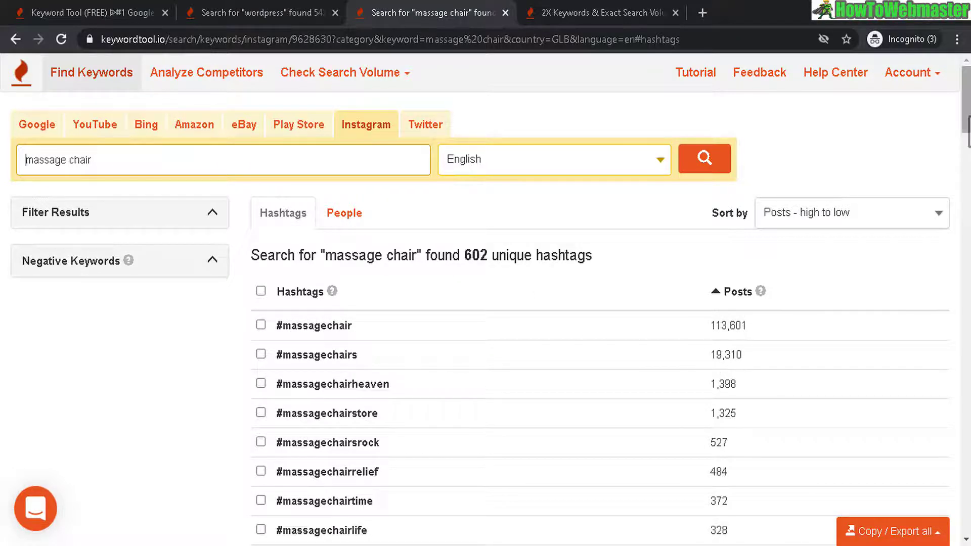
scroll(601, 354, down, 15)
scroll(397, 156, up, 15)
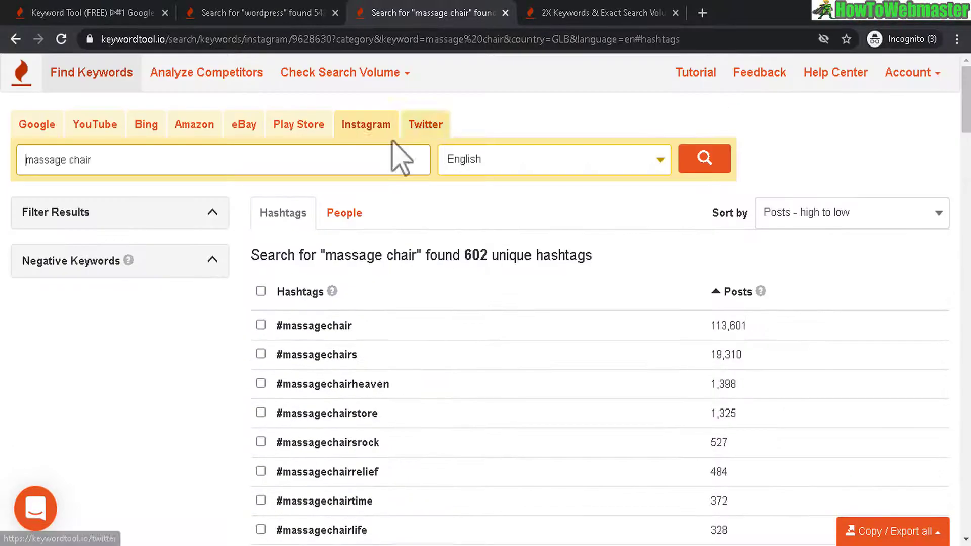
click(415, 130)
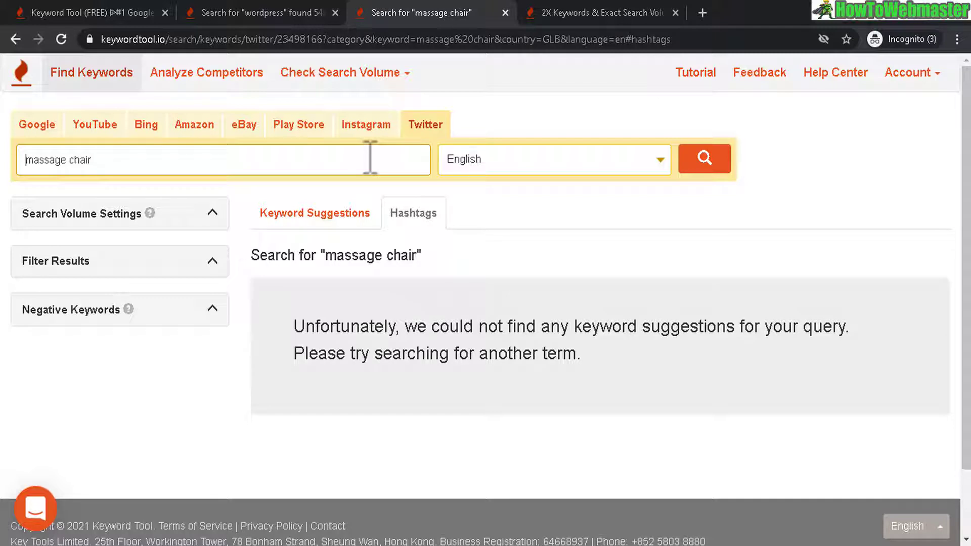
- Show Twitter wordpress hashtags, highlight 912,000 total volume and tick #wordpress (903,000)
key(alt+Left)
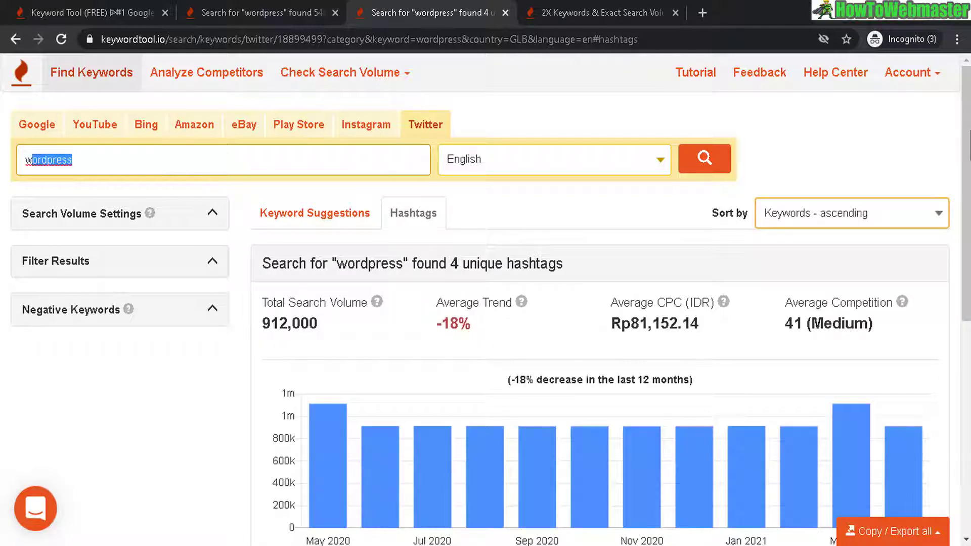
drag(262, 323, 317, 326)
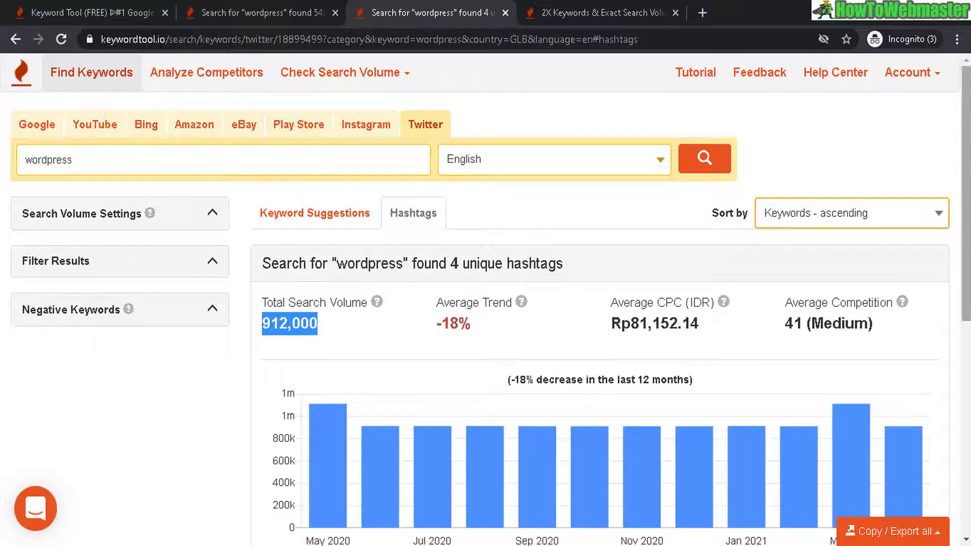
drag(966, 192, 966, 359)
drag(349, 331, 292, 336)
drag(401, 336, 529, 326)
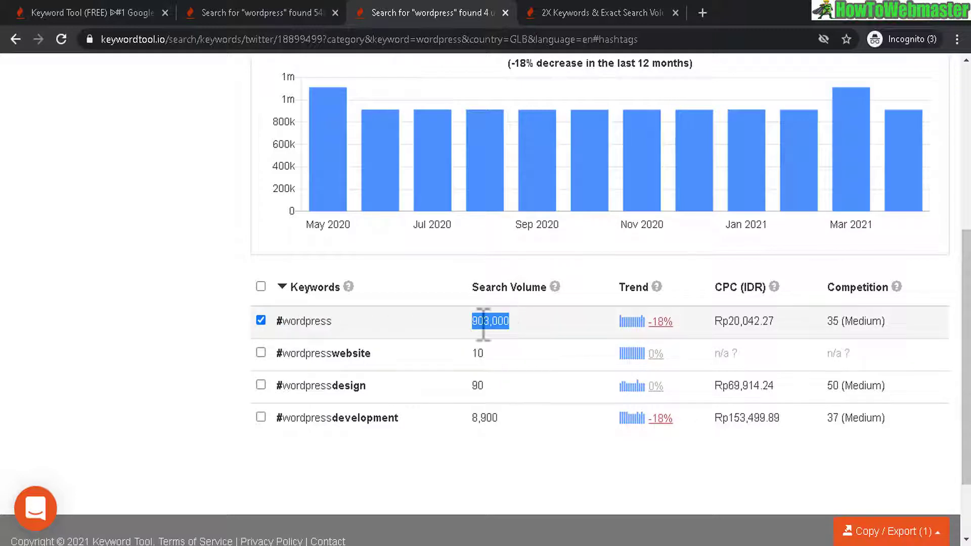
scroll(283, 405, up, 2)
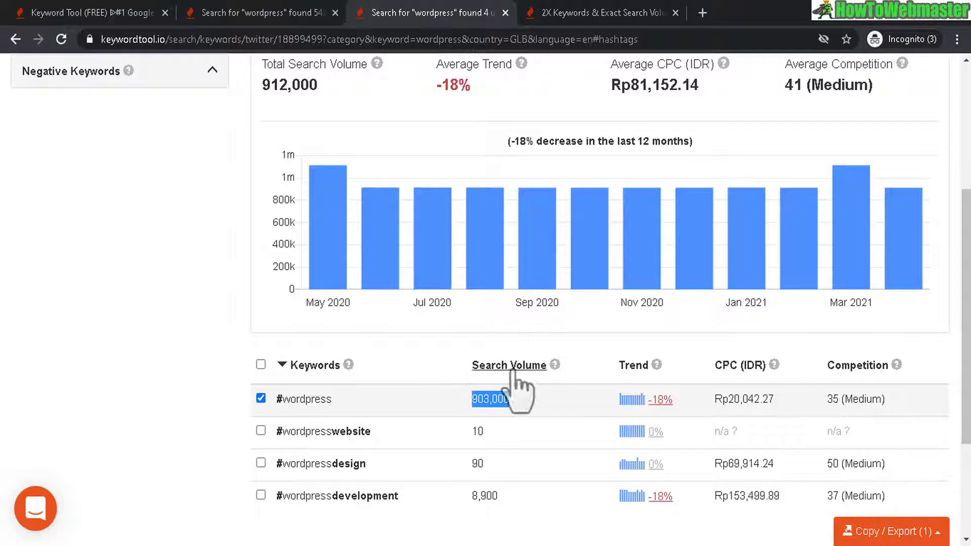
scroll(887, 357, up, 5)
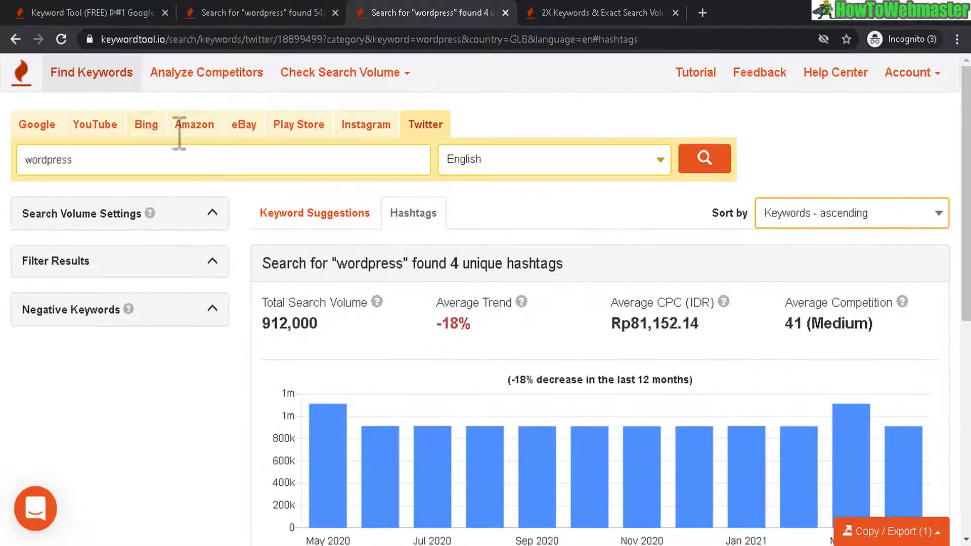
- Run a competitor analysis with namecheap.com as the competitor domain
click(188, 81)
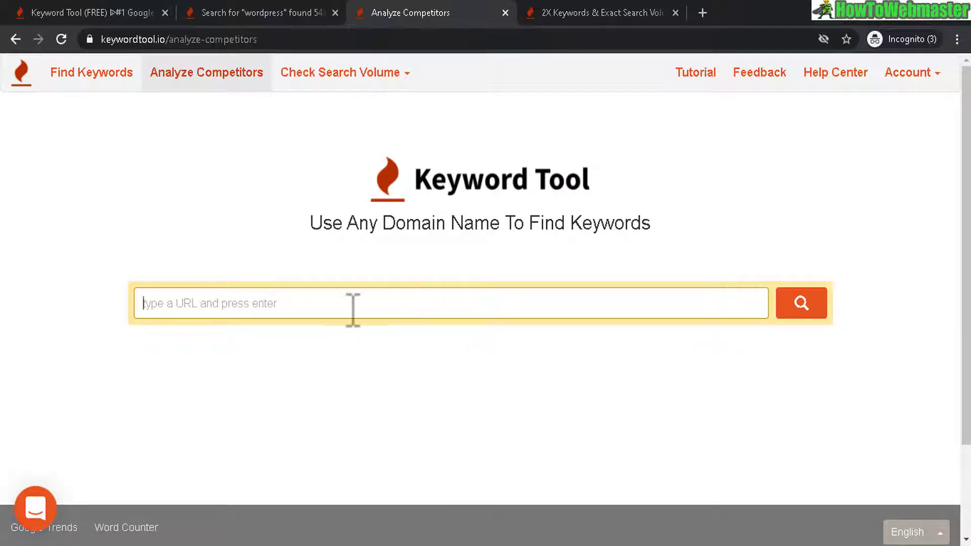
text(namecheap.com)
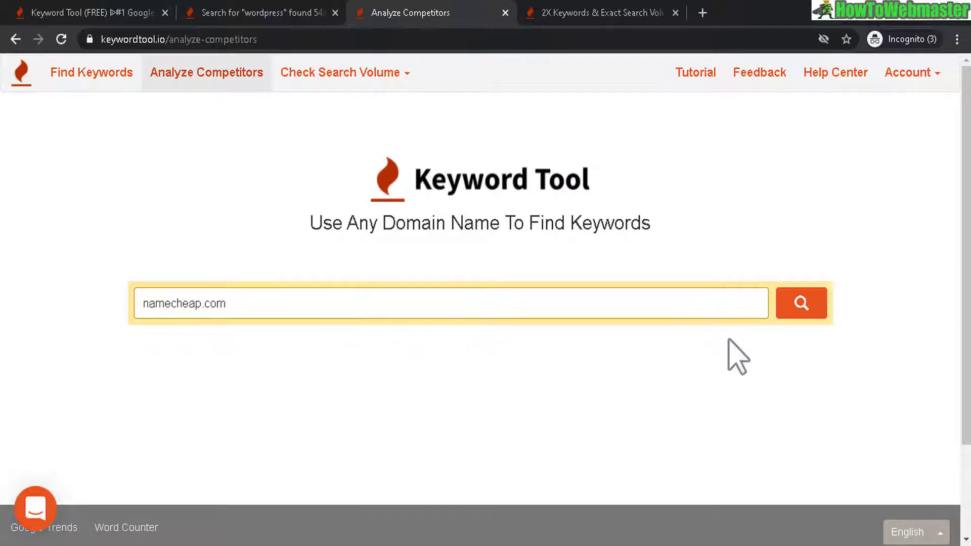
click(809, 307)
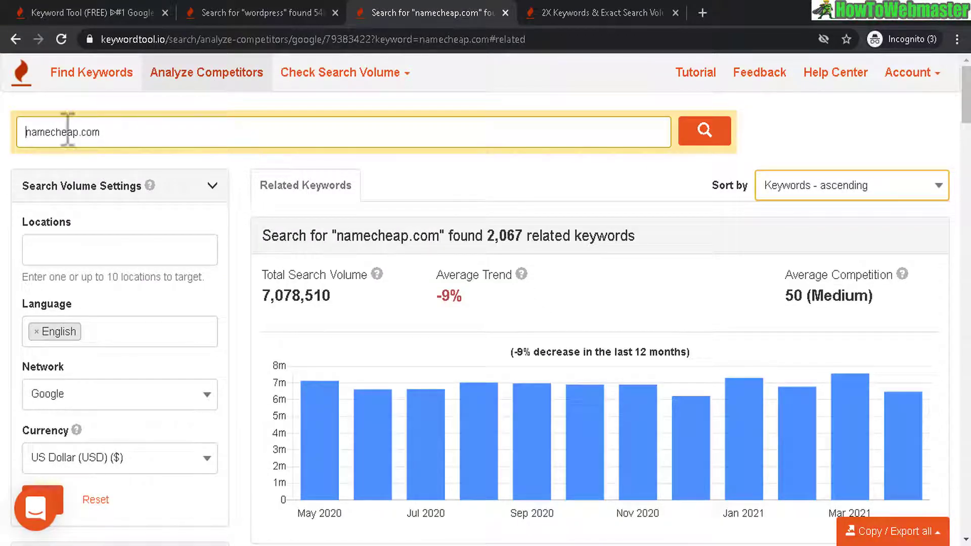
- Scroll through namecheap.com's 2,067 related keywords and their 7,078,510 total volume
scroll(544, 326, down, 4)
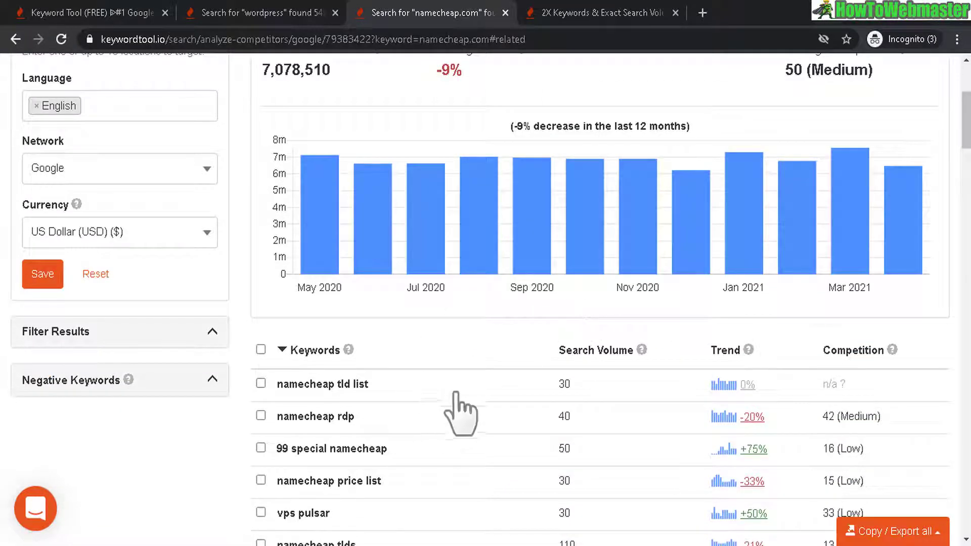
scroll(445, 384, down, 1)
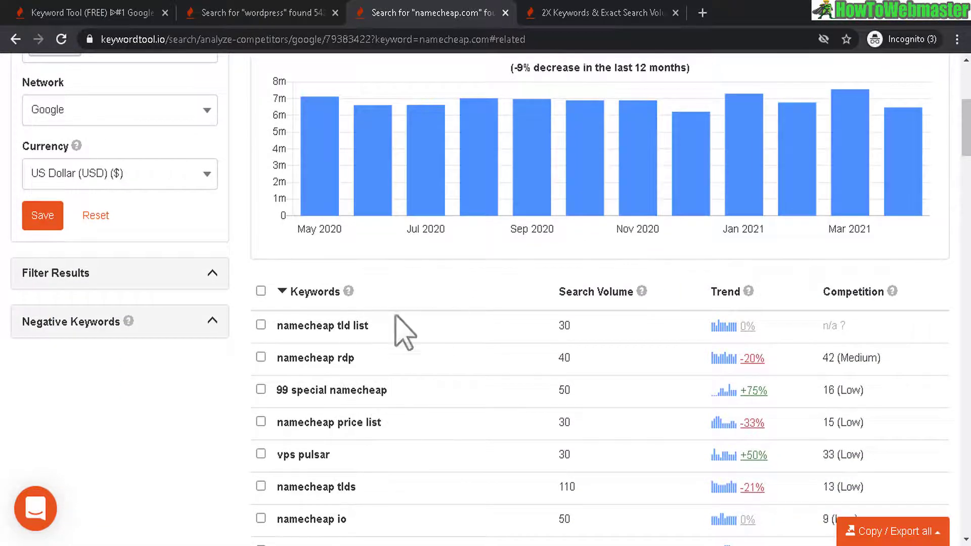
scroll(381, 237, up, 4)
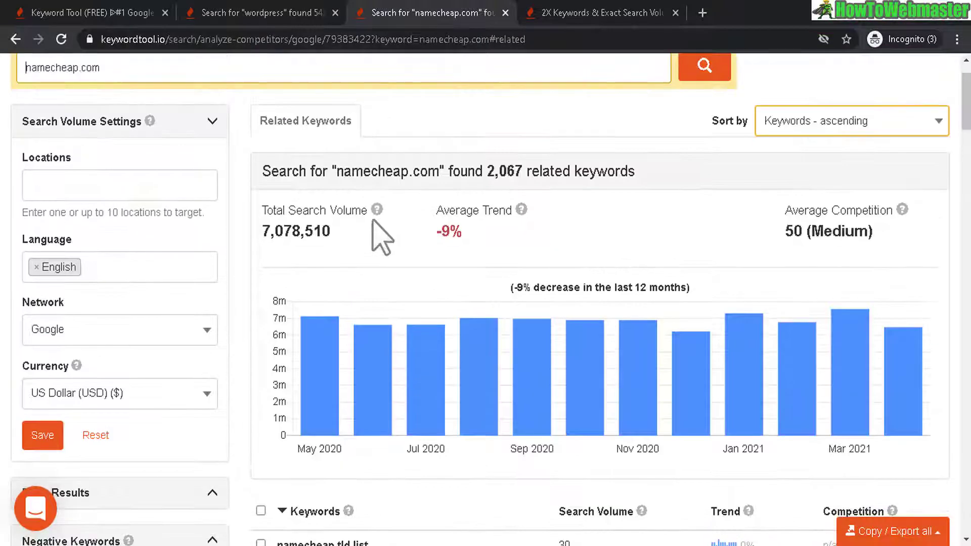
mouse_move(380, 213)
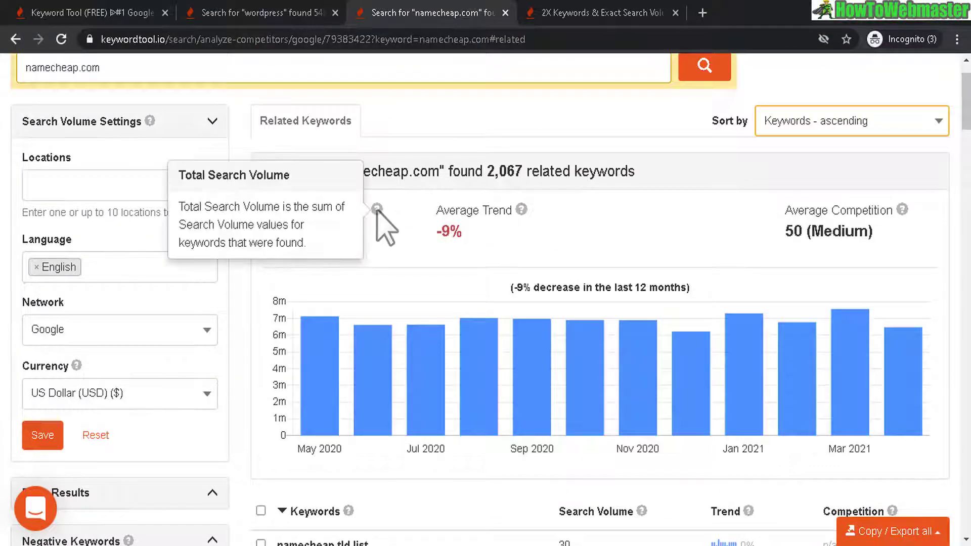
scroll(888, 320, down, 1)
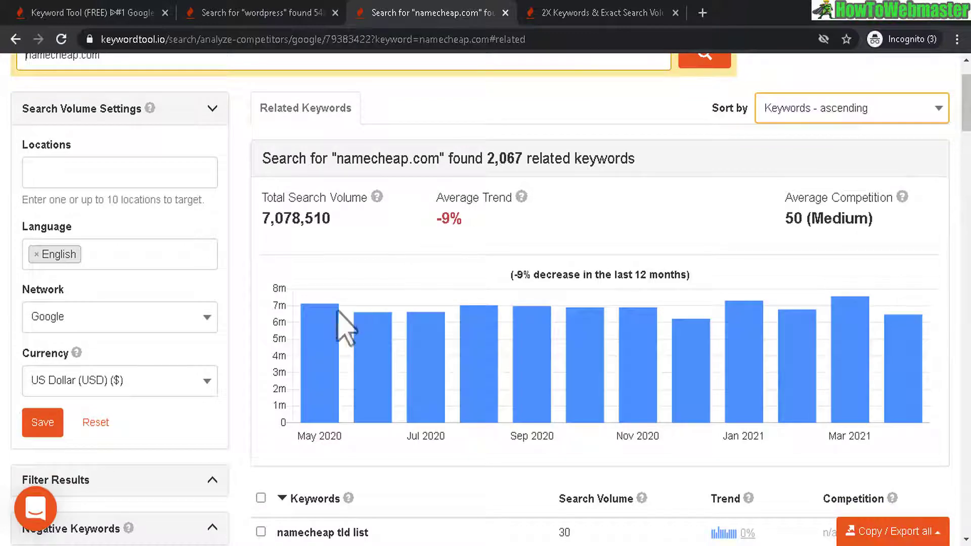
drag(966, 121, 930, 130)
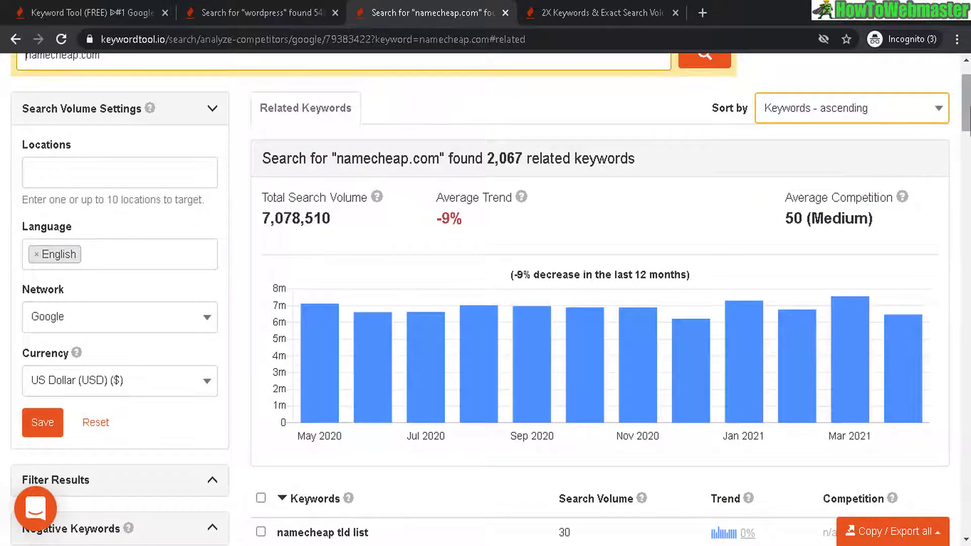
scroll(486, 252, up, 2)
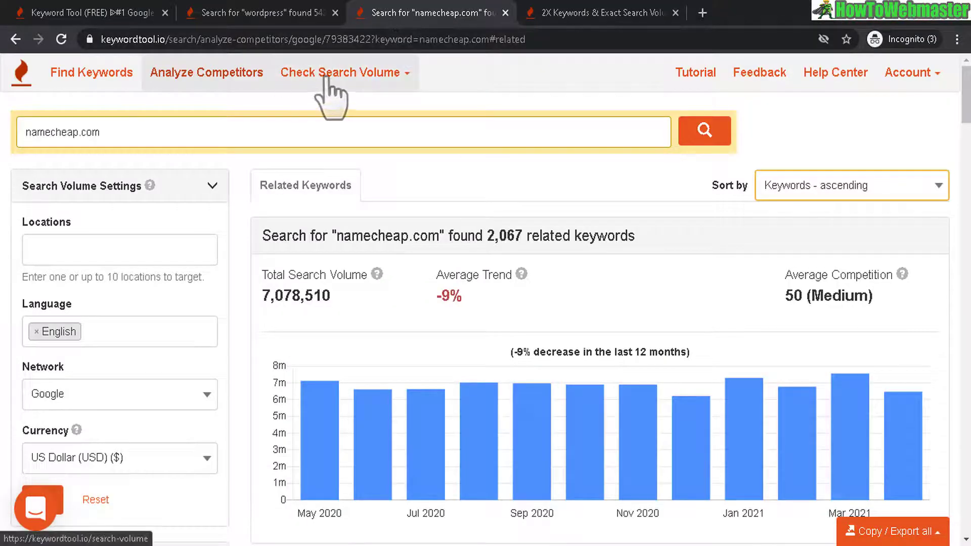
- Open the Google search volume checker and highlight its 700-keyword limit
mouse_move(325, 74)
click(299, 107)
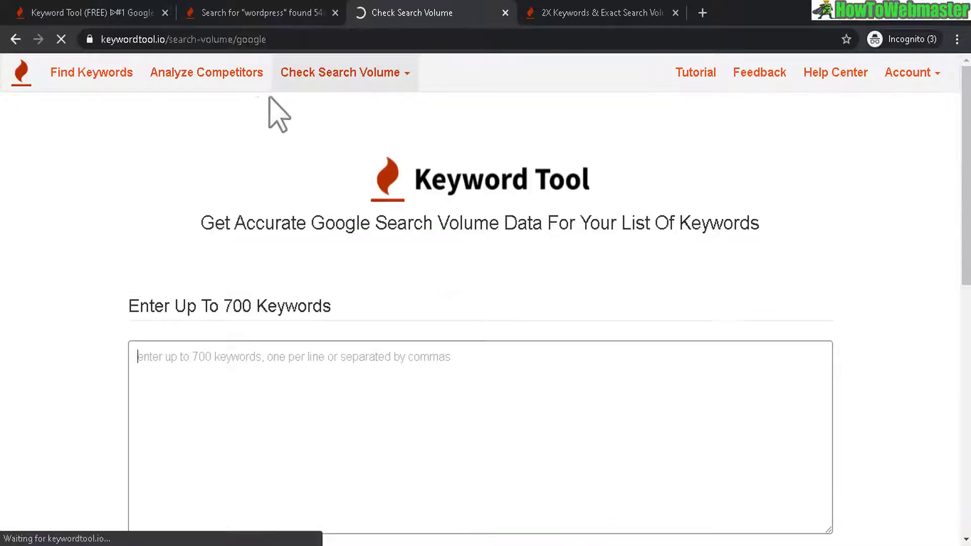
scroll(334, 211, down, 3)
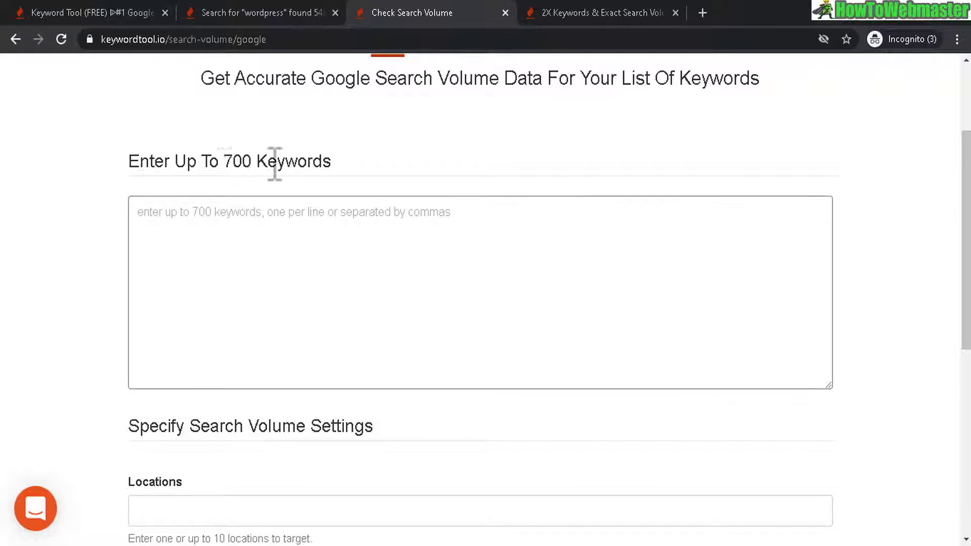
drag(219, 162, 435, 180)
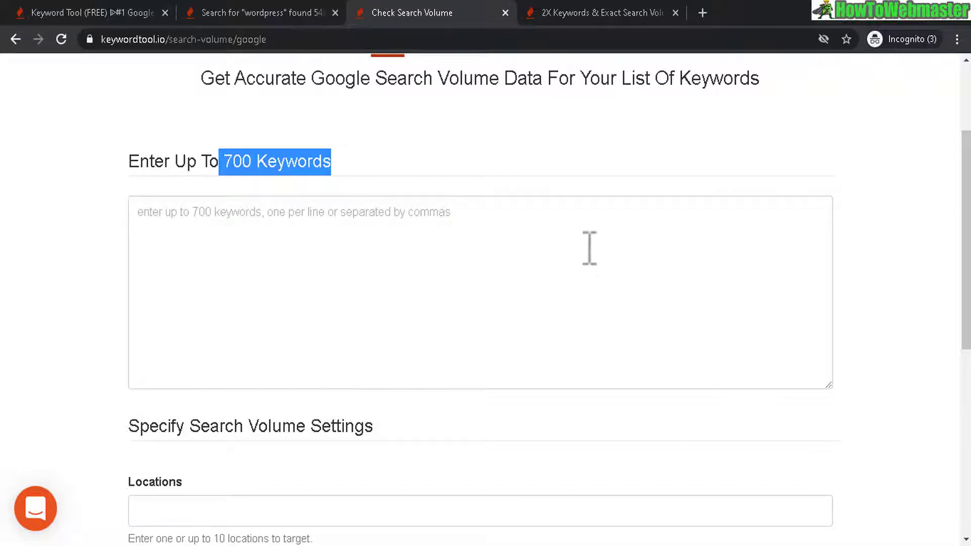
scroll(965, 243, down, 1)
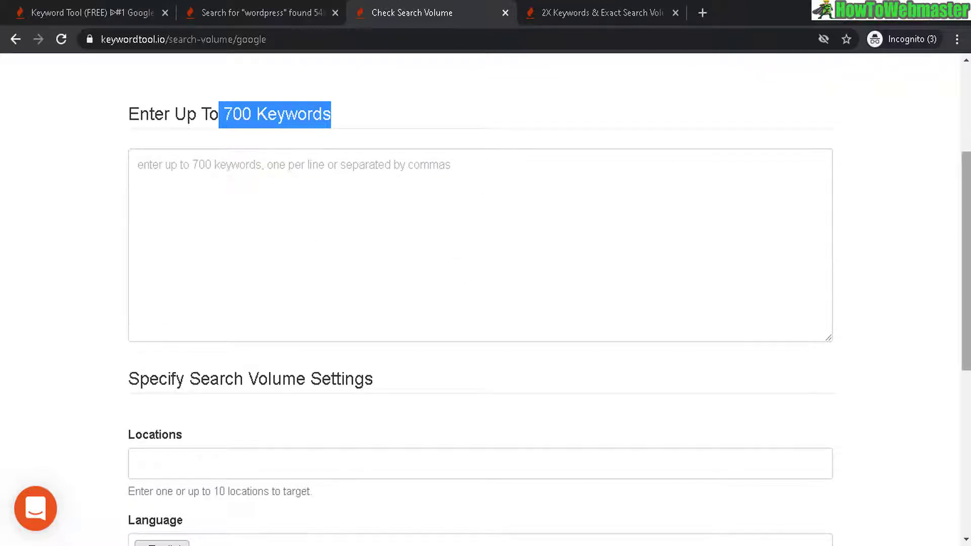
- Keep Google as the search network for the five keywords targeting United States
drag(966, 261, 966, 380)
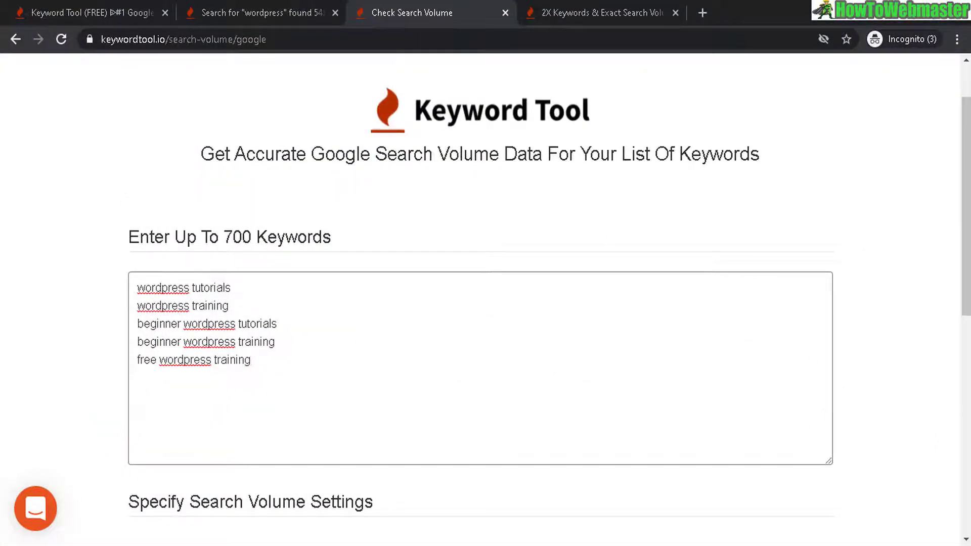
drag(965, 238, 960, 377)
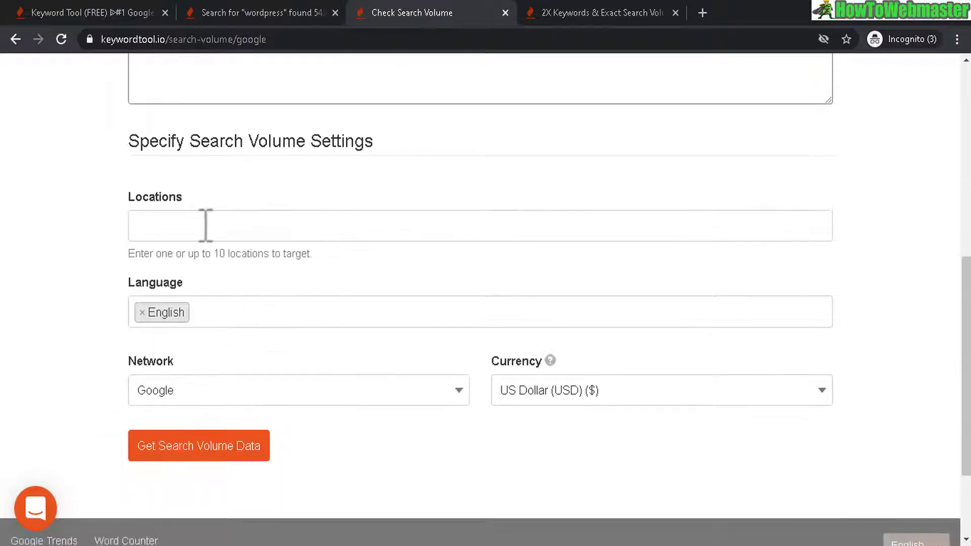
click(439, 391)
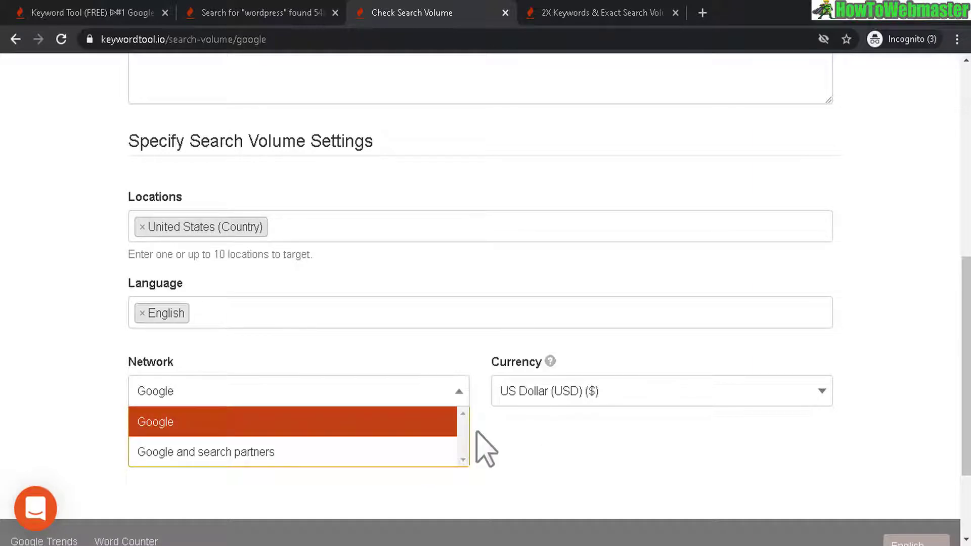
click(541, 436)
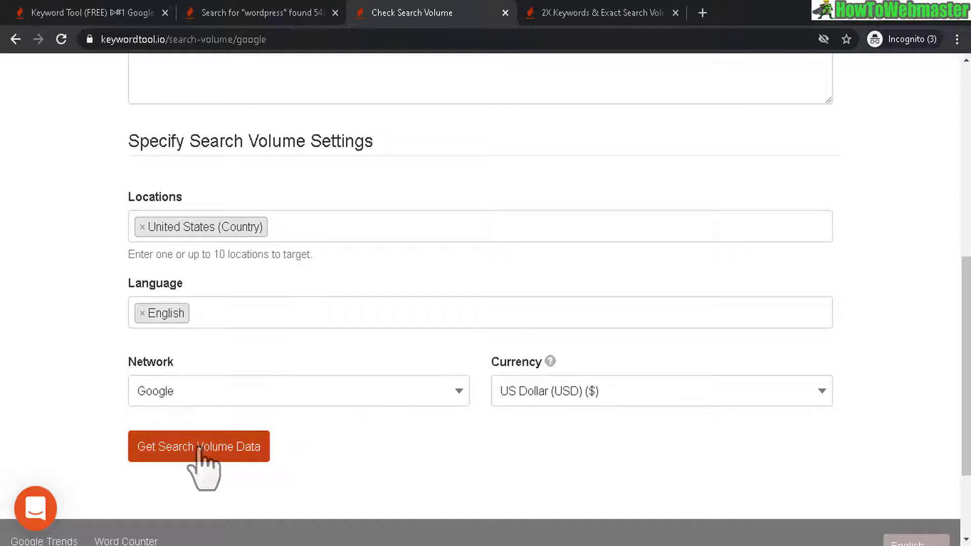
- Fetch search volume for the five keywords and scroll the 7,540-volume results table
click(185, 447)
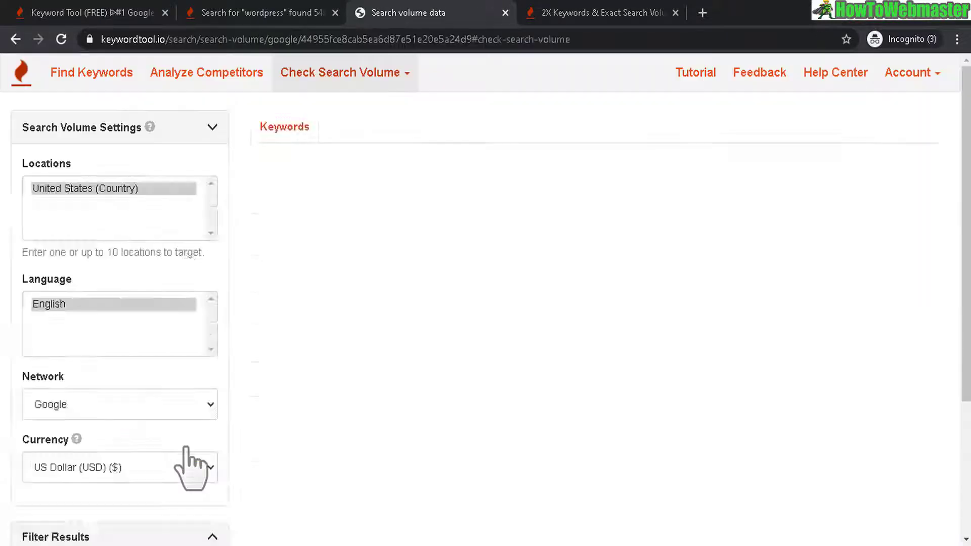
drag(965, 233, 964, 407)
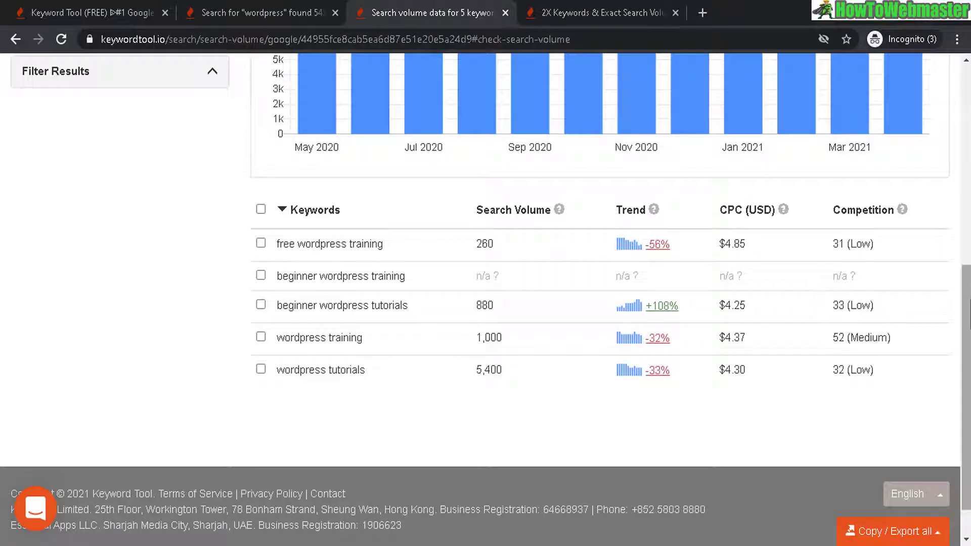
drag(967, 311, 967, 112)
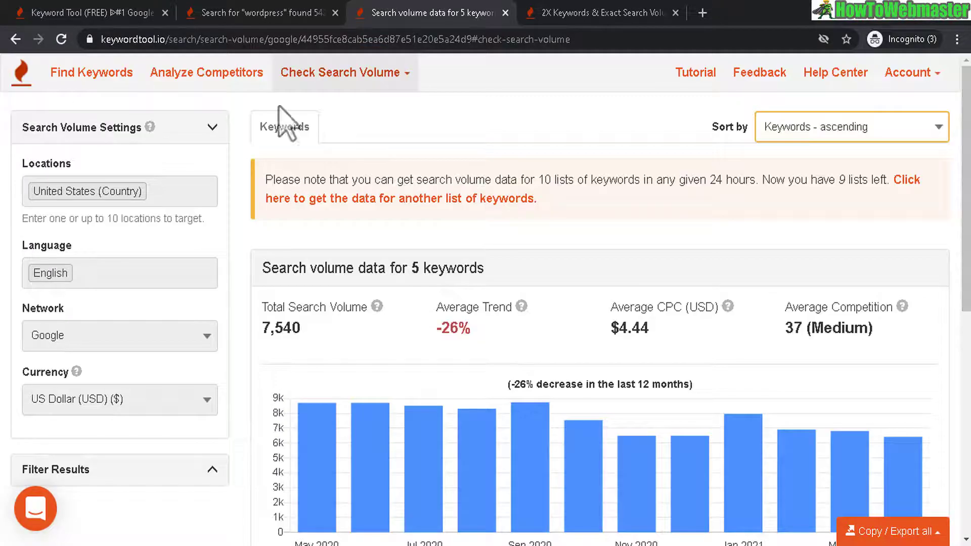